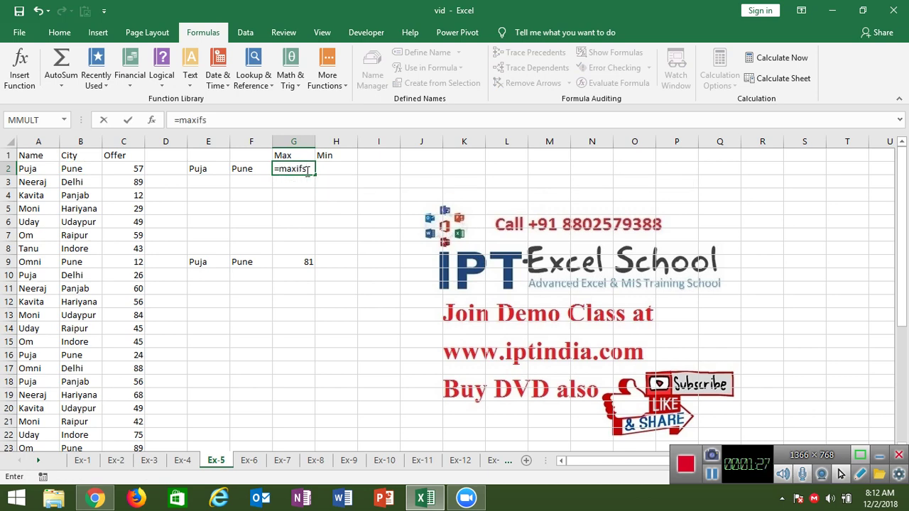
# Step: Cancel the unfinished =maxifs entry in G2, leaving the Max cell blank
pyautogui.press('Escape')
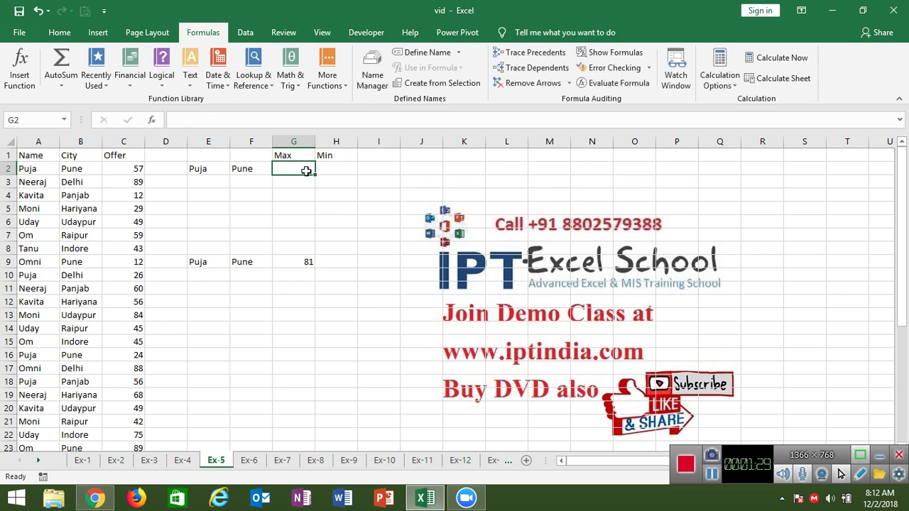
# Step: Begin G2's formula as =MAX(IF(A2:A36=E2, matching names against Puja, then open the inner IF
pyautogui.write('=')
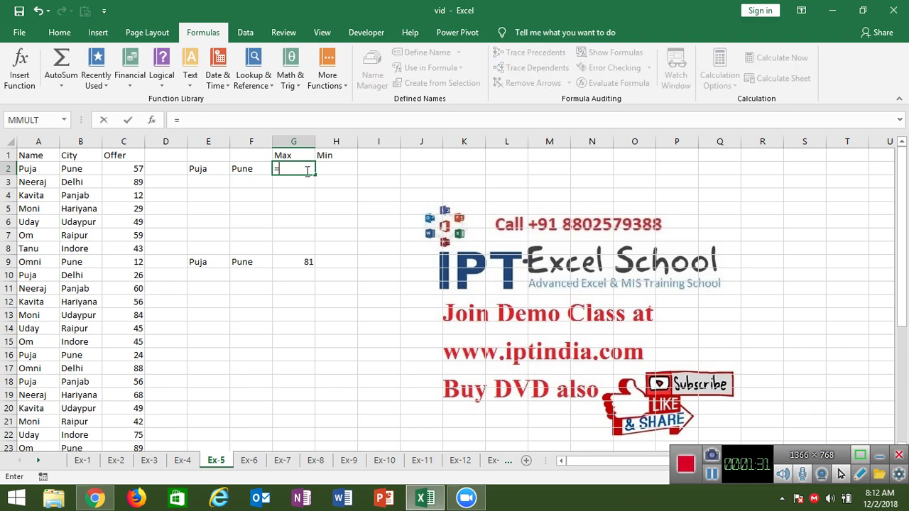
pyautogui.write('max')
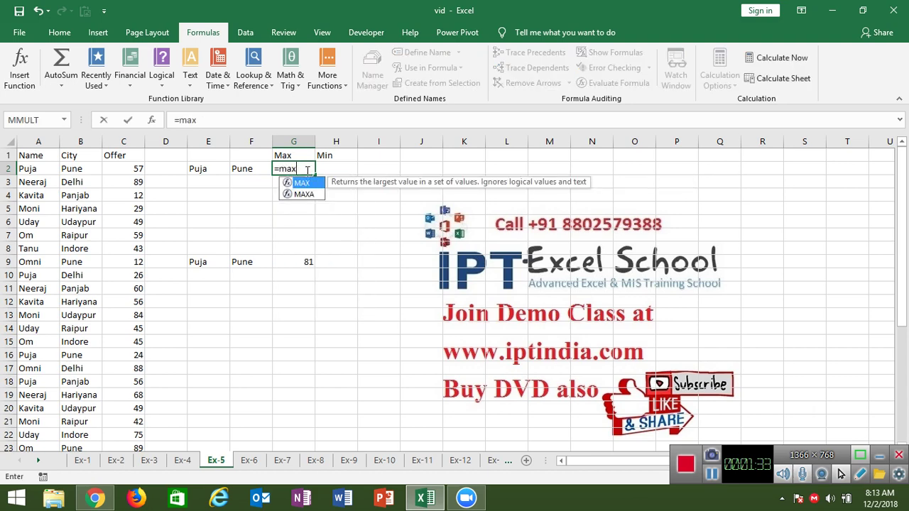
pyautogui.press('Tab')
pyautogui.write('if')
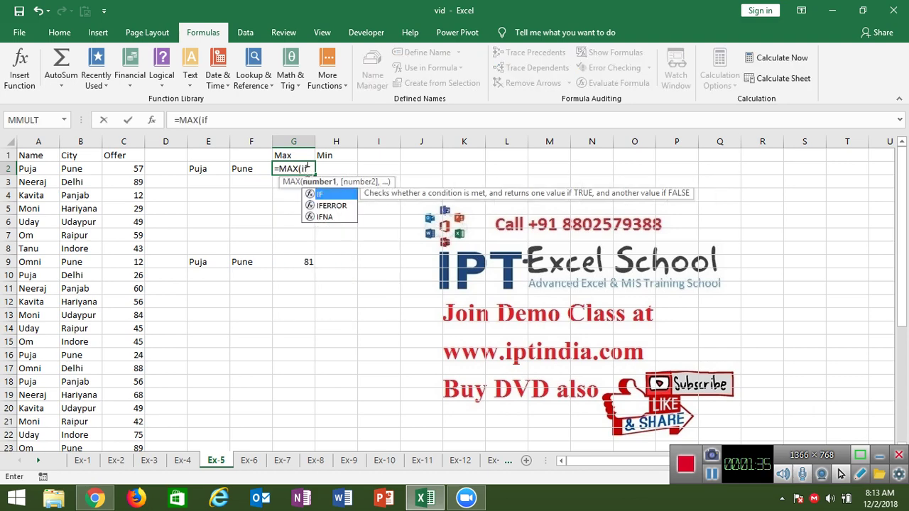
pyautogui.press('Tab')
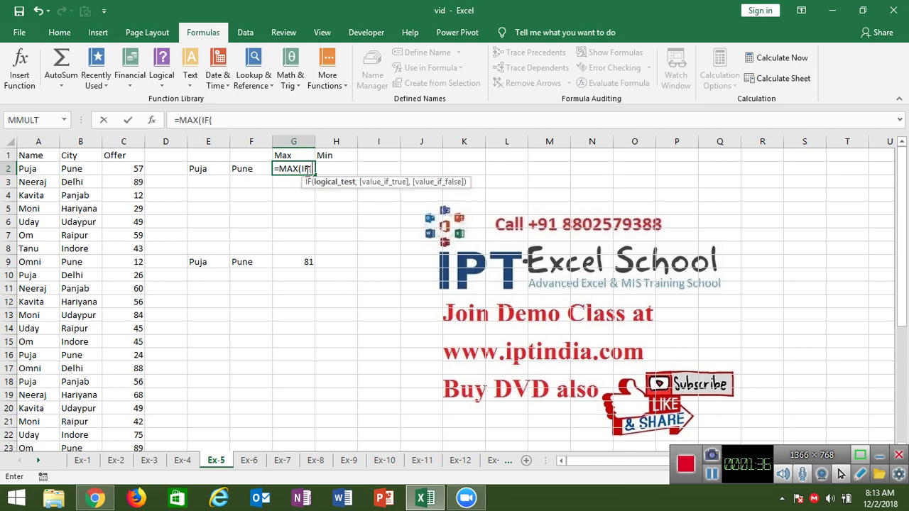
pyautogui.click(47, 169)
pyautogui.hotkey('ctrl', 'shift', 'Down')
pyautogui.write('=')
pyautogui.press('Left')
pyautogui.press('Left')
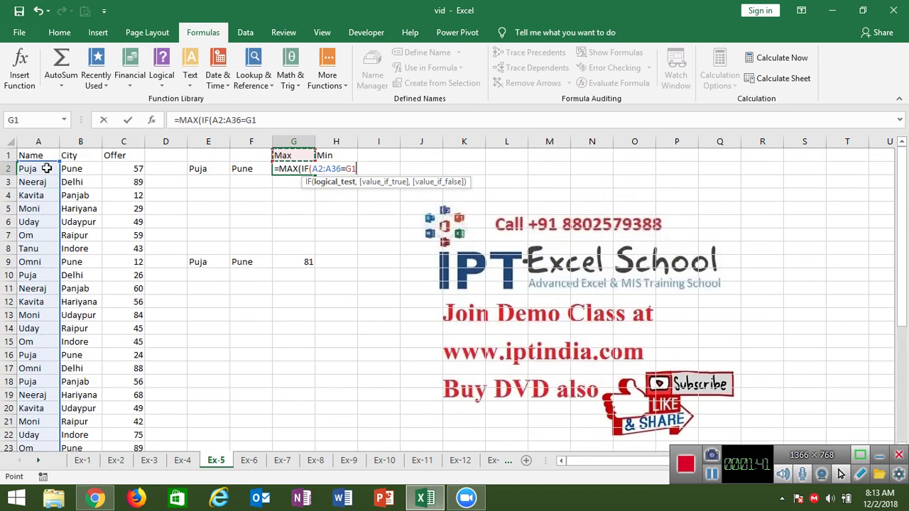
pyautogui.write(',')
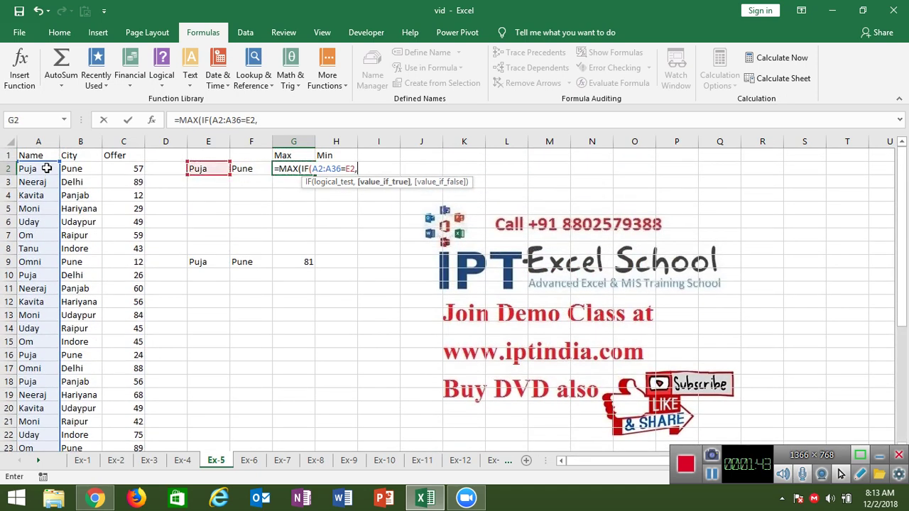
pyautogui.write('if')
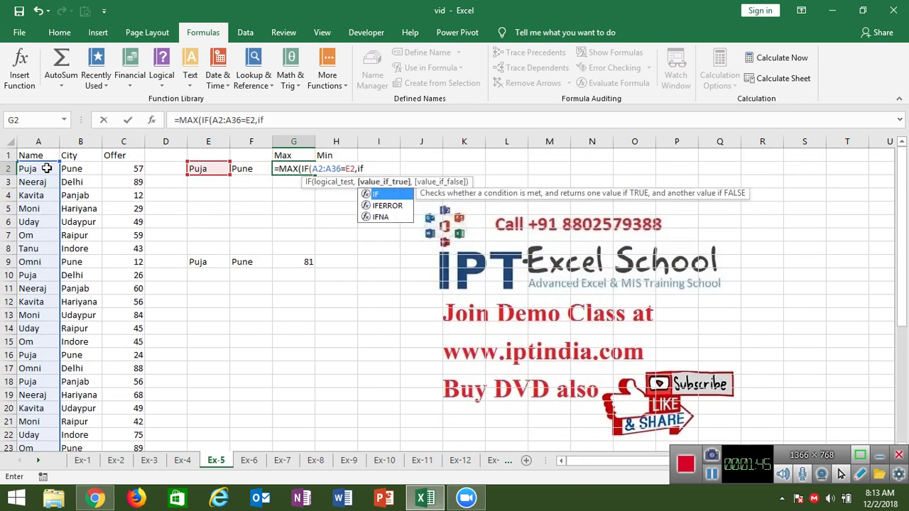
pyautogui.press('Tab')
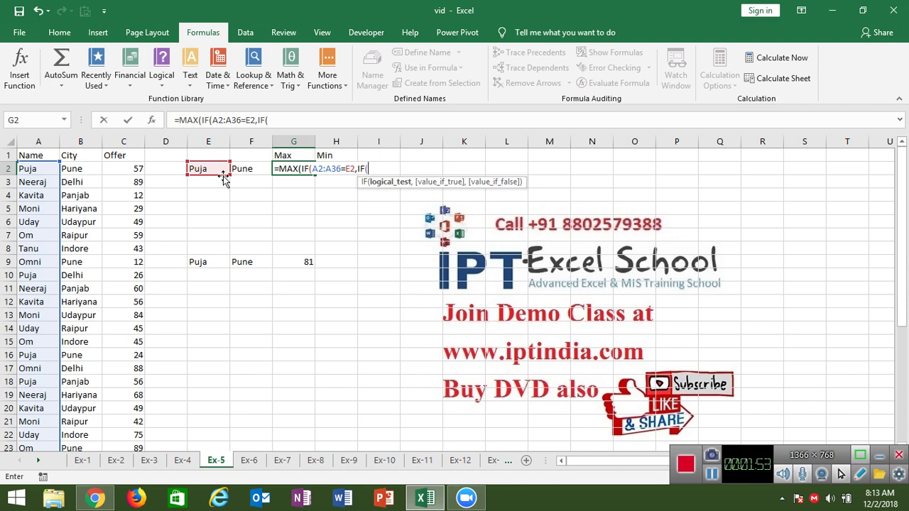
# Step: Complete the inner IF(B2:B36=F2,C2:C36), enter the formula and accept Excel's parenthesis correction
pyautogui.click(88, 169)
pyautogui.hotkey('ctrl', 'shift', 'Down')
pyautogui.write('=')
pyautogui.press('Up')
pyautogui.press('Down')
pyautogui.press('Left')
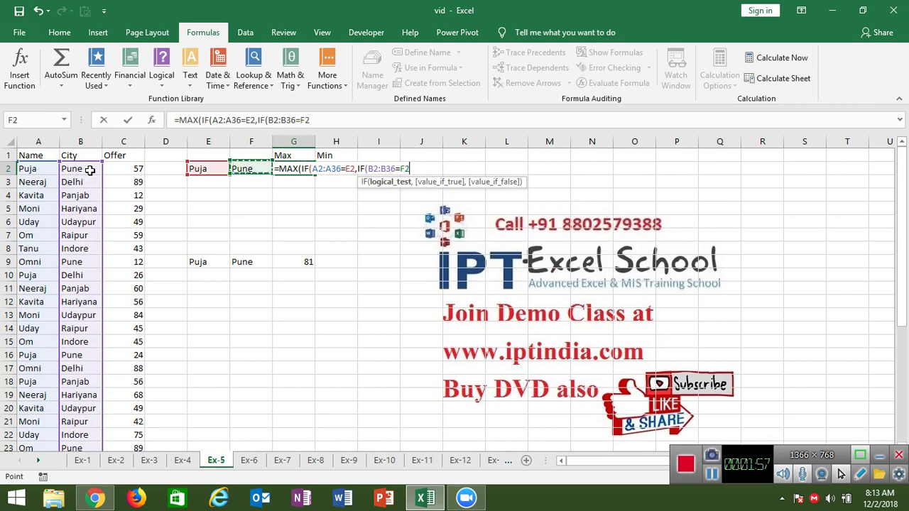
pyautogui.write(',')
pyautogui.click(115, 168)
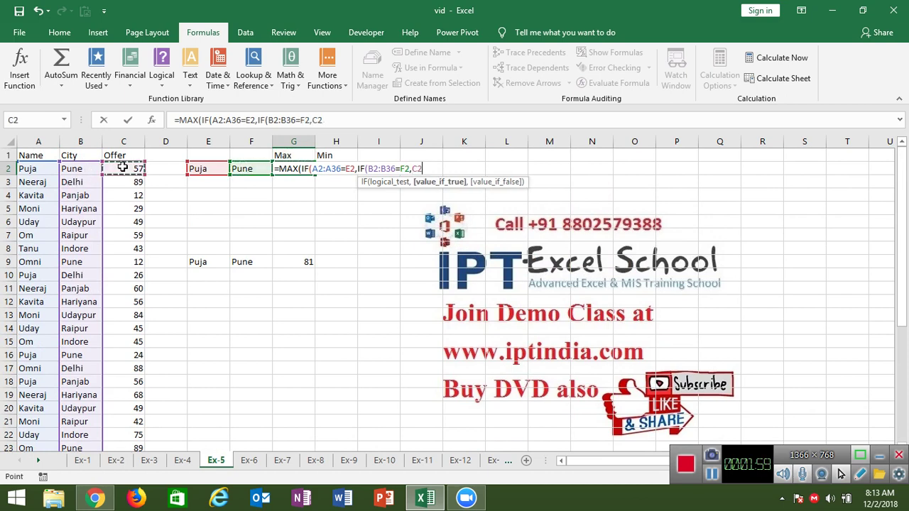
pyautogui.hotkey('ctrl', 'shift', 'Down')
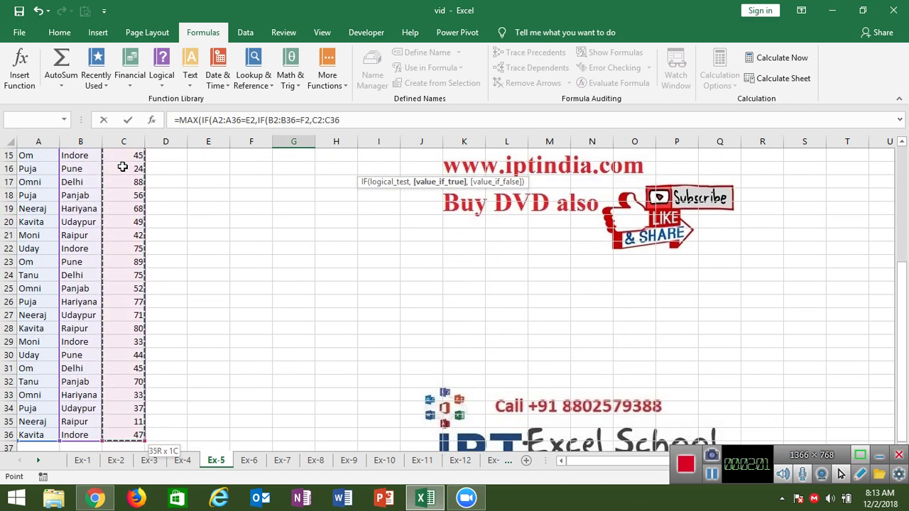
pyautogui.write(')')
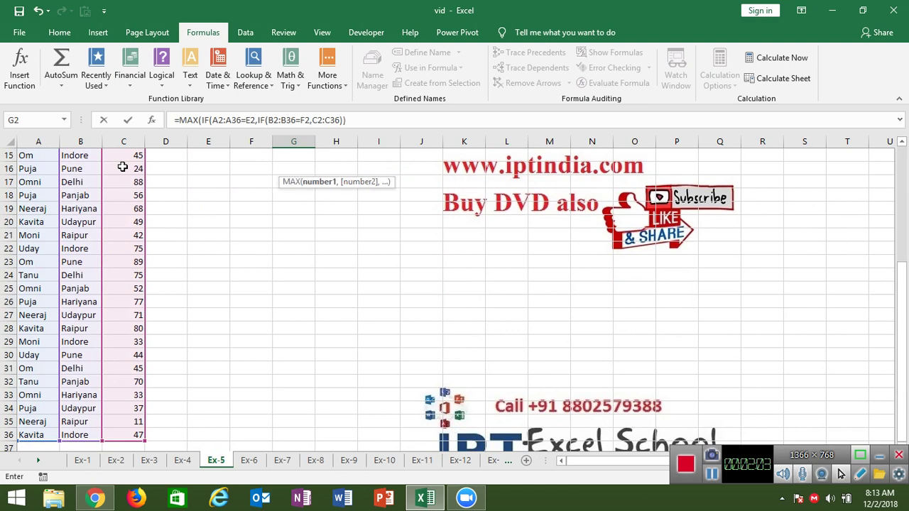
pyautogui.hotkey('ctrl', 'shift', 'Return')
pyautogui.press('Return')
pyautogui.scroll(1, 122, 166)
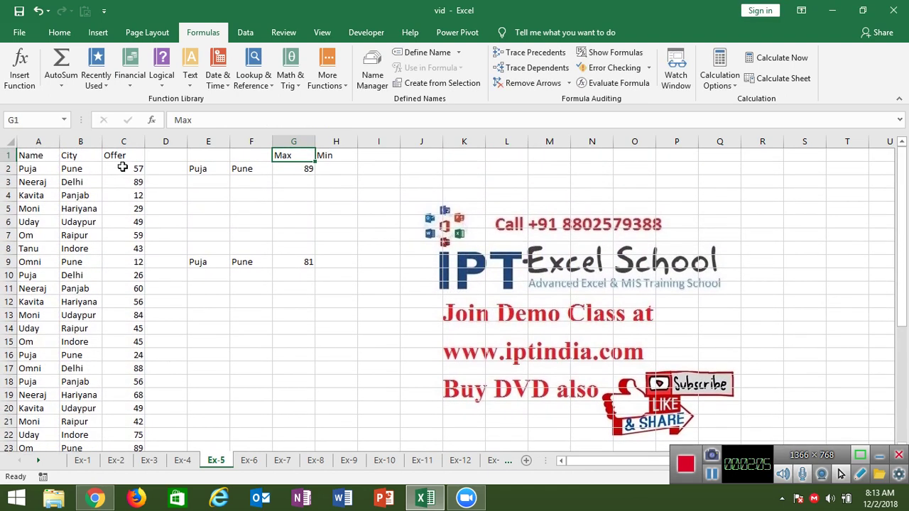
# Step: Re-enter G2's MAX/IF formula as an array formula returning 57, then check the Puja/Pune criteria
pyautogui.doubleClick(302, 168)
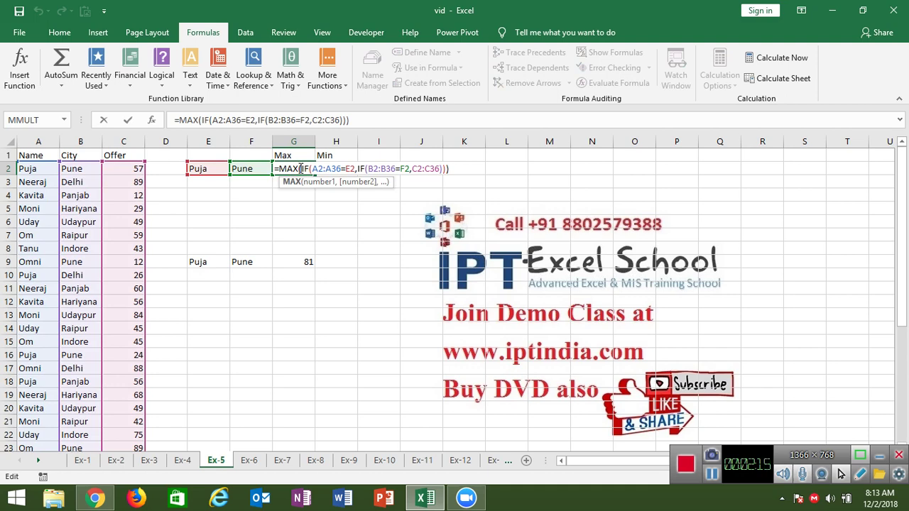
pyautogui.hotkey('ctrl', 'shift', 'Return')
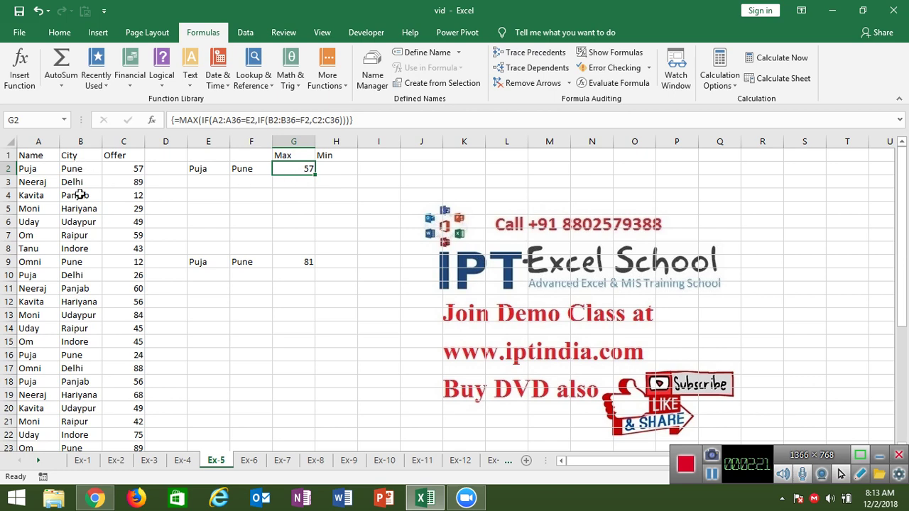
pyautogui.click(195, 173)
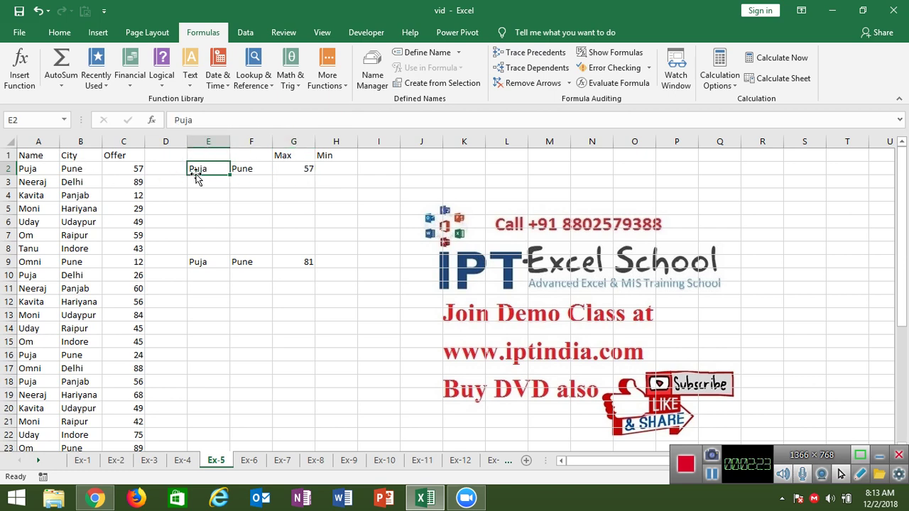
pyautogui.click(235, 172)
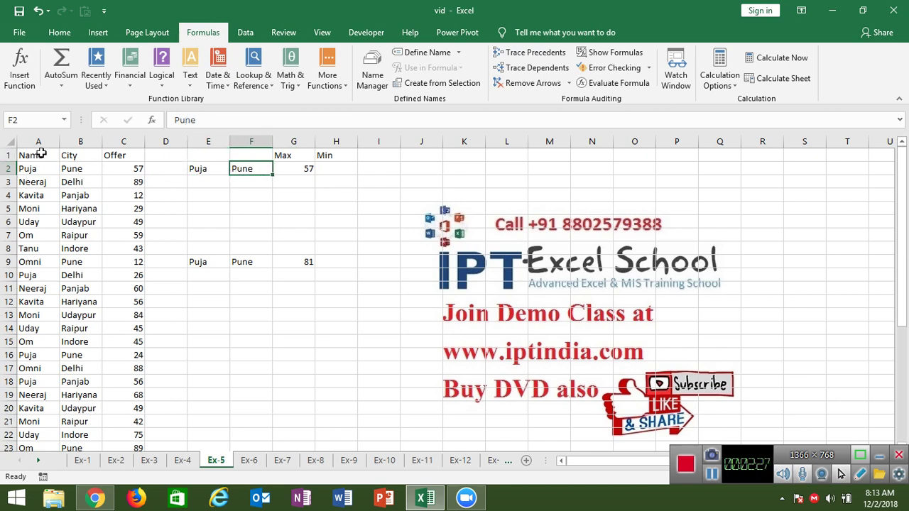
pyautogui.click(192, 169)
pyautogui.click(251, 174)
# Step: Begin H2's formula as =MIN(IF(A2:A36=E2, with a nested IF opened for the city
pyautogui.click(332, 170)
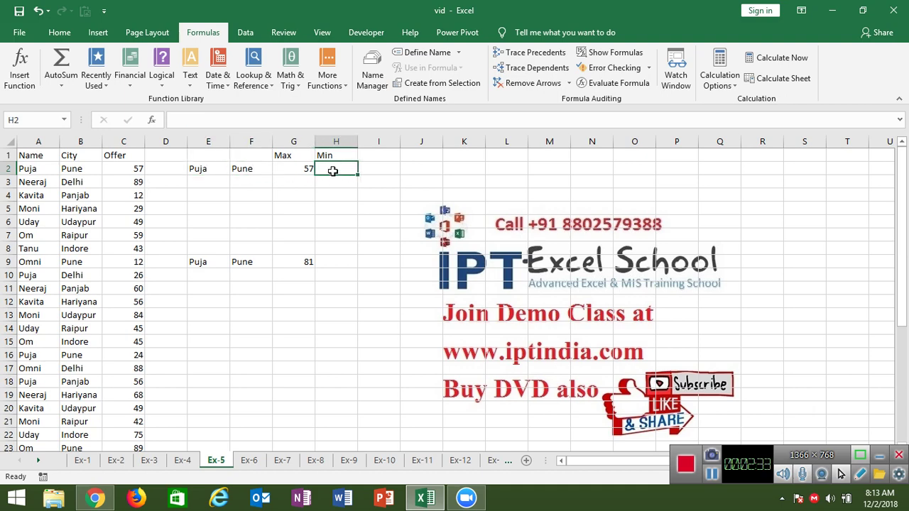
pyautogui.write('=')
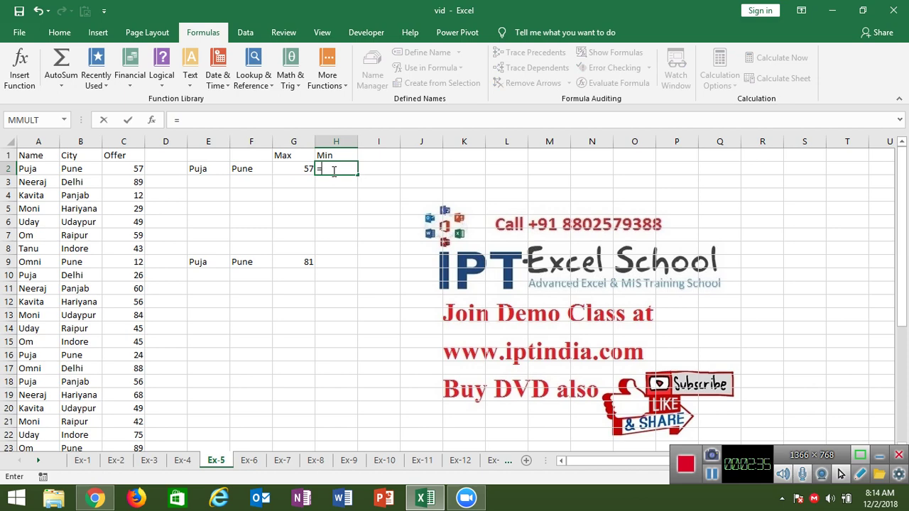
pyautogui.write('min')
pyautogui.press('Tab')
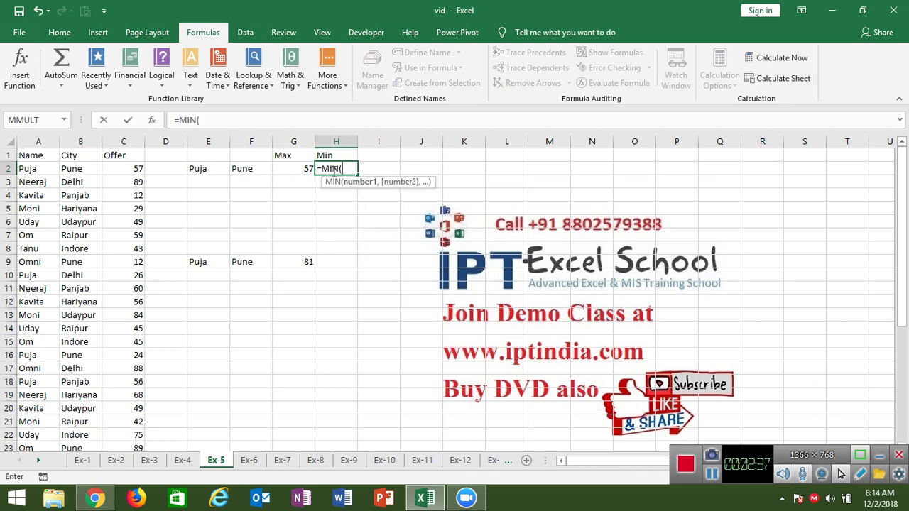
pyautogui.write('if')
pyautogui.press('Tab')
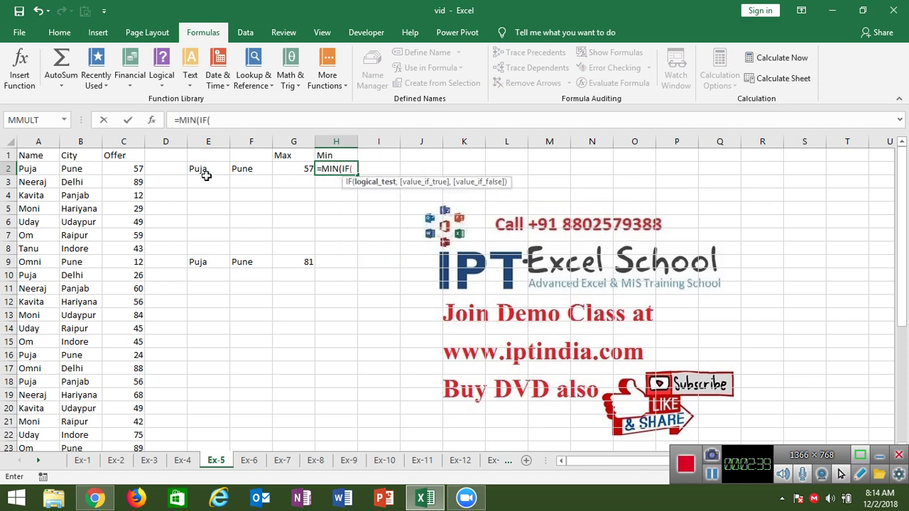
pyautogui.click(37, 169)
pyautogui.hotkey('ctrl', 'shift', 'Down')
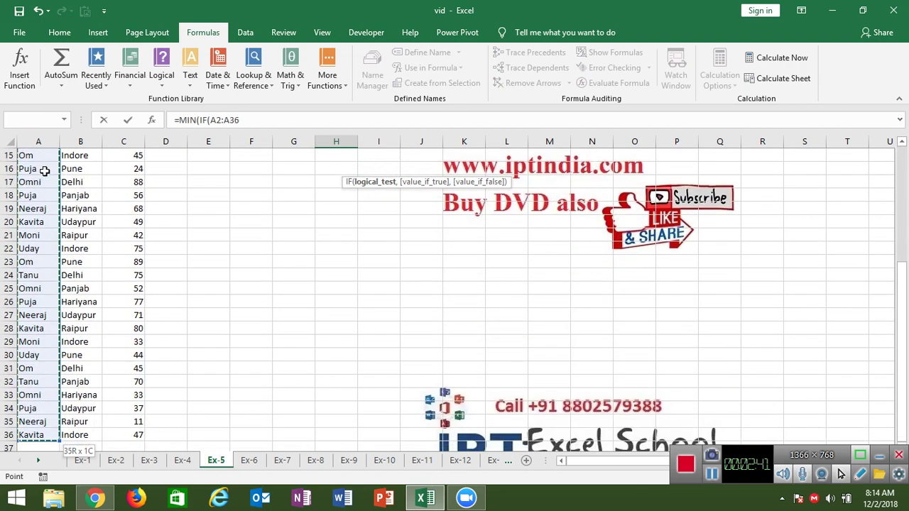
pyautogui.write('=')
pyautogui.press('Left')
pyautogui.press('Left')
pyautogui.press('Left')
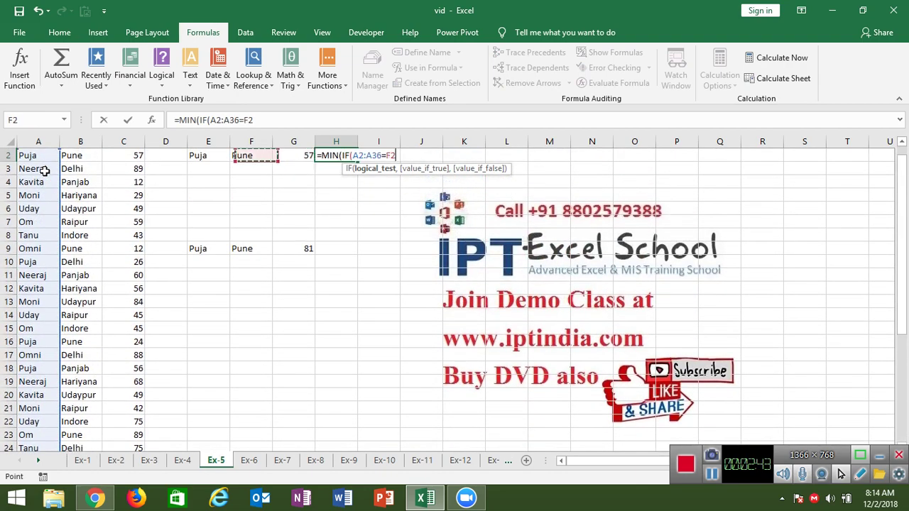
pyautogui.write(',IF(')
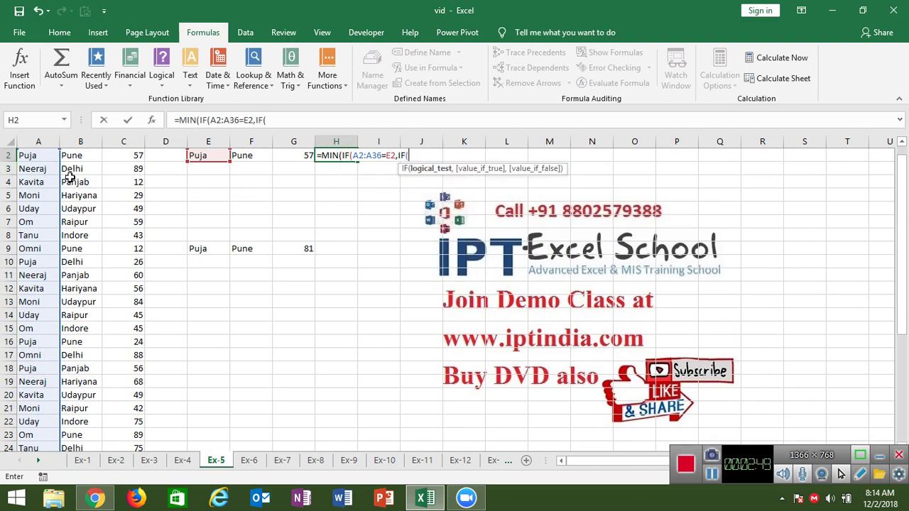
# Step: Add B2:B36=F2 and C2:C36, array-enter with Ctrl+Shift+Enter and accept the parenthesis correction
pyautogui.click(75, 171)
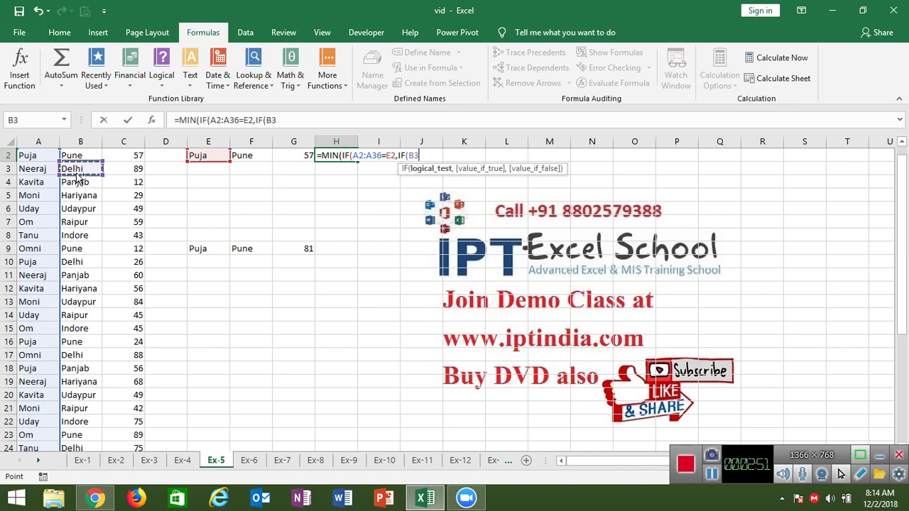
pyautogui.press('Up')
pyautogui.press('Up')
pyautogui.press('Down')
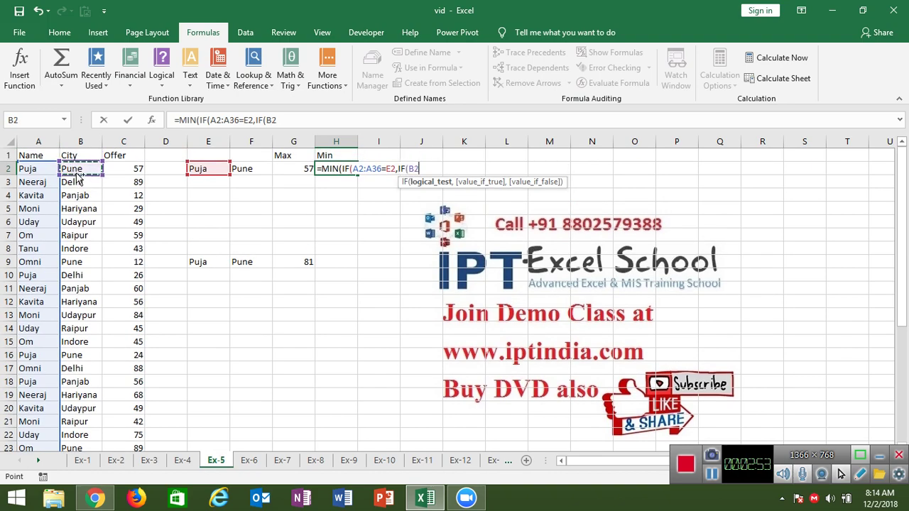
pyautogui.hotkey('ctrl', 'shift', 'Down')
pyautogui.write('=')
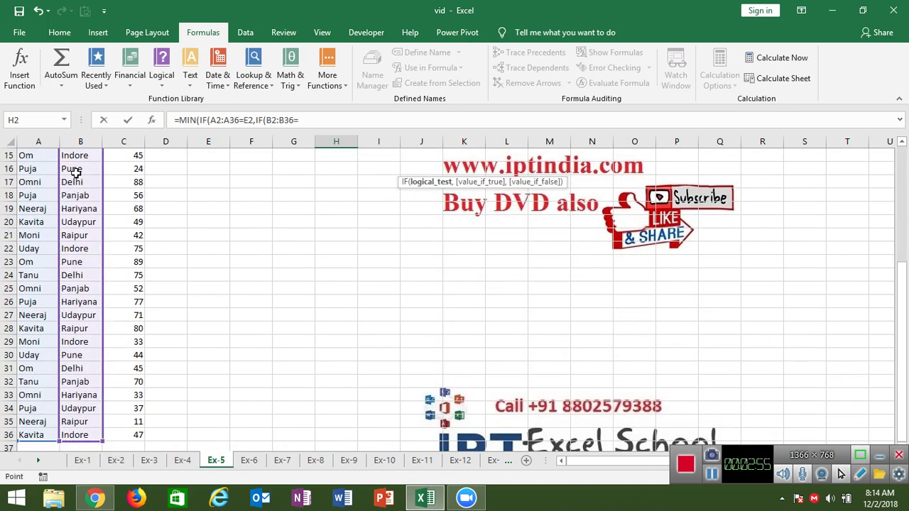
pyautogui.press('Left')
pyautogui.press('Left')
pyautogui.write(',')
pyautogui.press('Left')
pyautogui.press('Left')
pyautogui.press('Left')
pyautogui.press('Left')
pyautogui.press('Left')
pyautogui.press('Up')
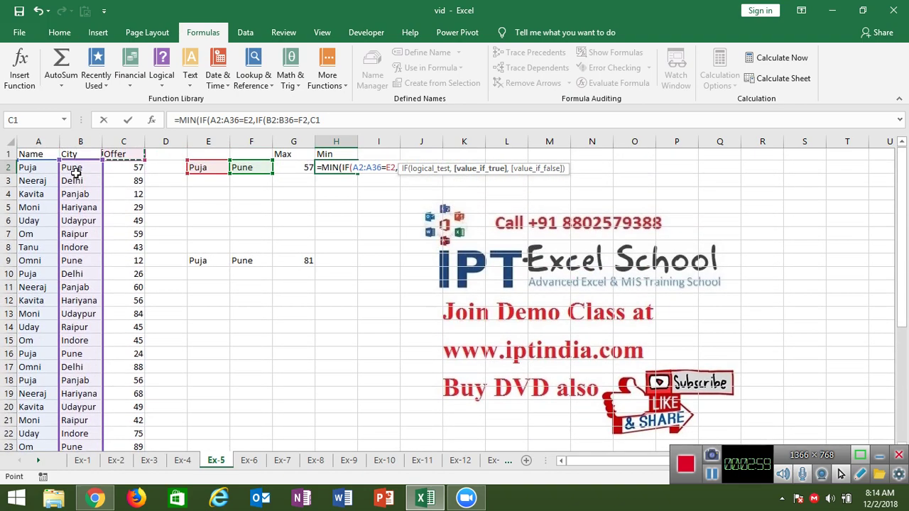
pyautogui.press('Down')
pyautogui.hotkey('ctrl', 'shift', 'Down')
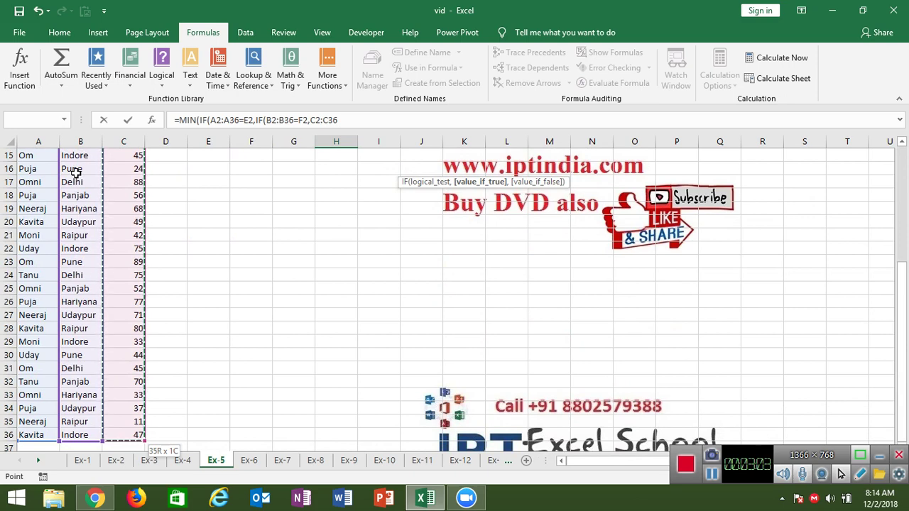
pyautogui.hotkey('ctrl', 'shift', 'Return')
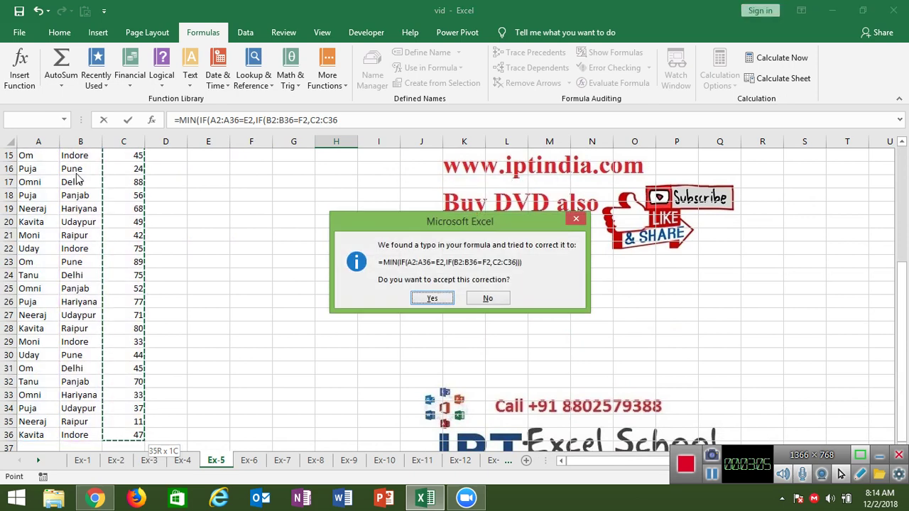
pyautogui.press('Return')
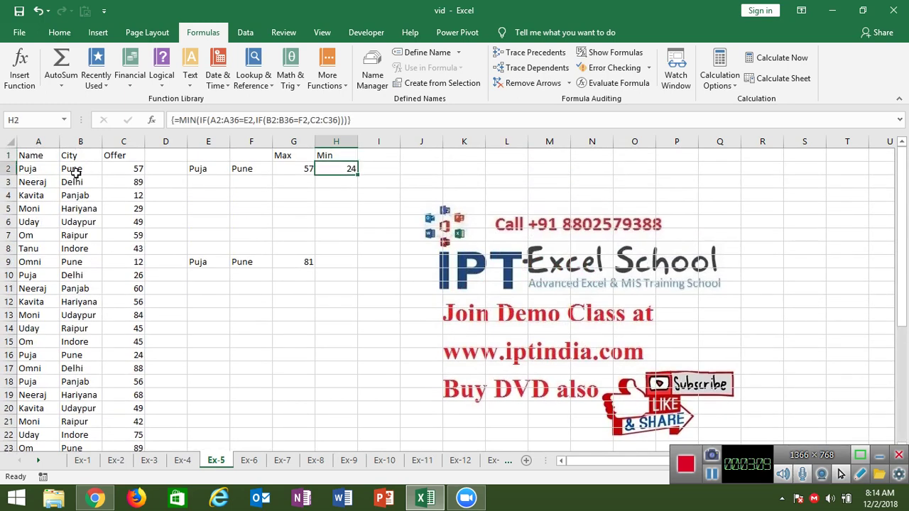
# Step: Select G2 and launch Evaluate Formula from the Formulas ribbon
pyautogui.press('Left')
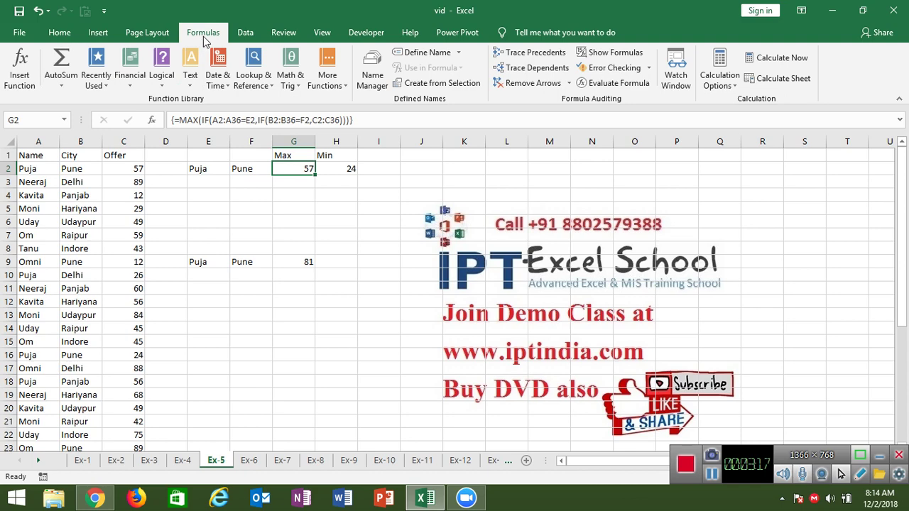
pyautogui.click(624, 86)
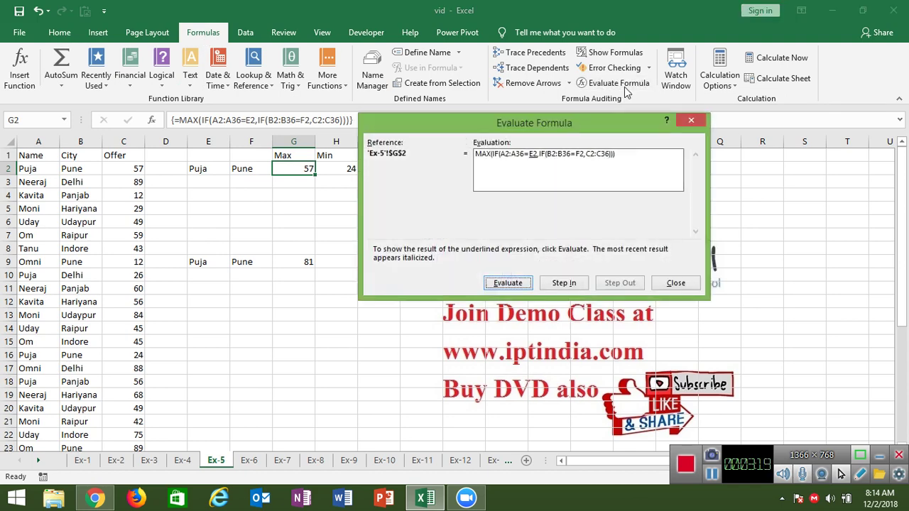
# Step: Step G2's evaluation through name and city TRUE/FALSE matches to the final 57, then close
pyautogui.click(521, 284)
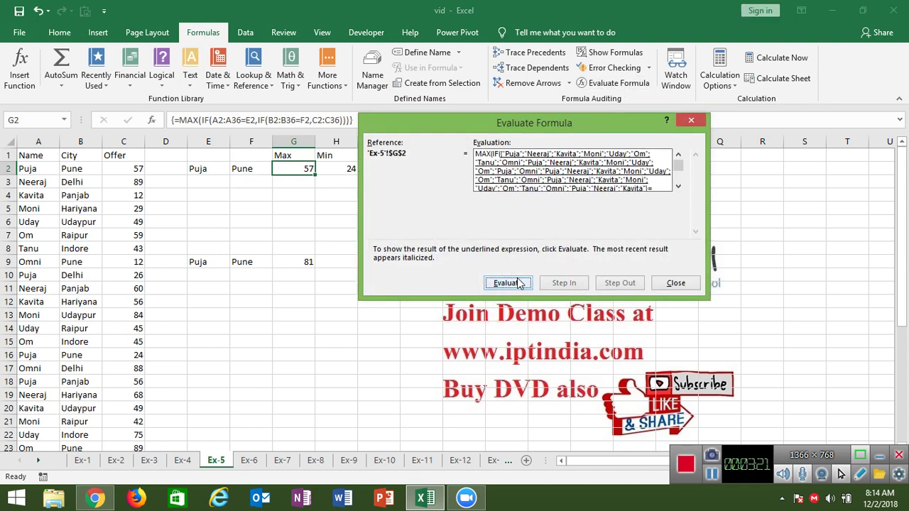
pyautogui.click(520, 284)
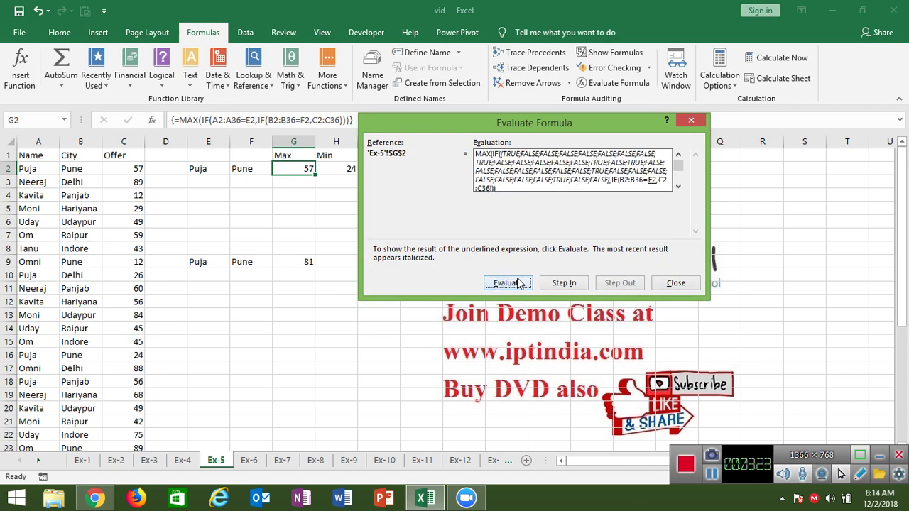
pyautogui.click(521, 284)
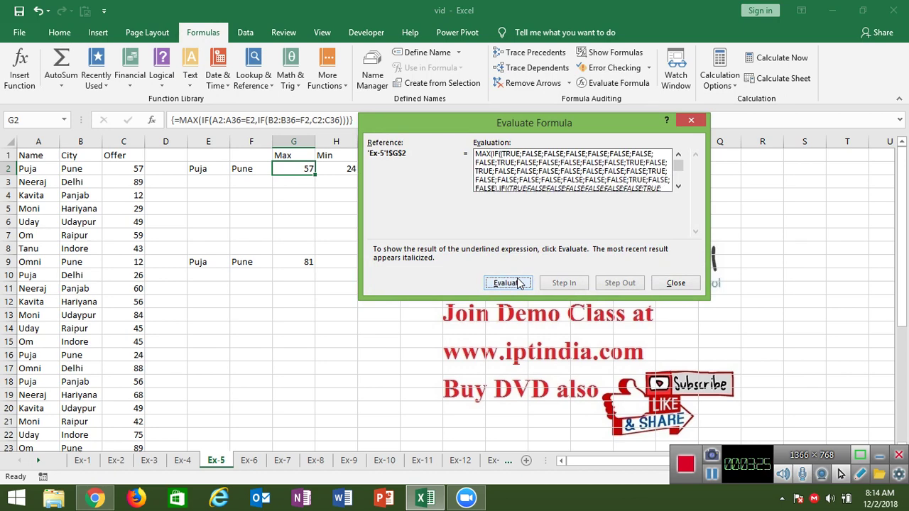
pyautogui.click(520, 284)
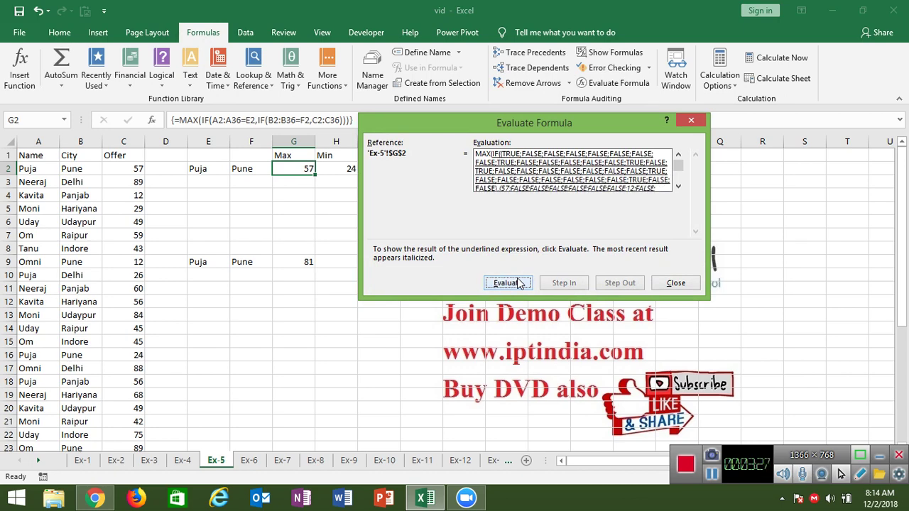
pyautogui.click(520, 283)
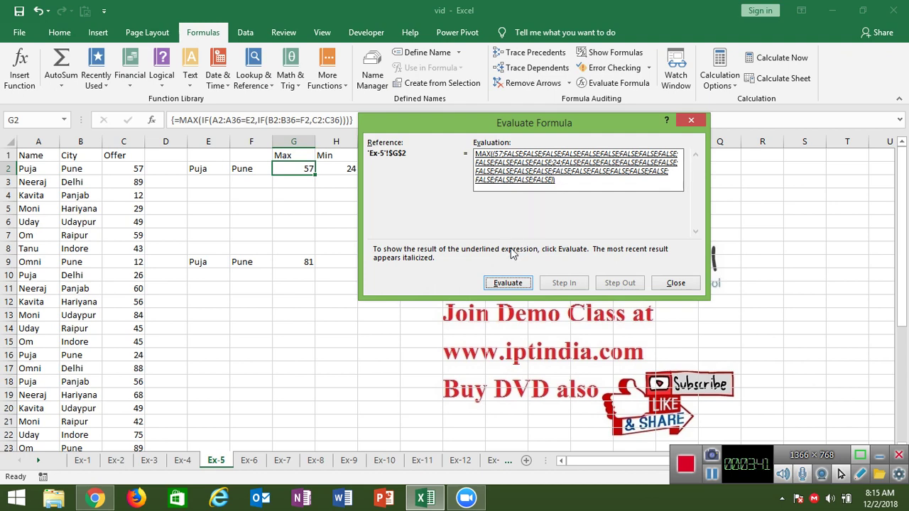
pyautogui.click(510, 283)
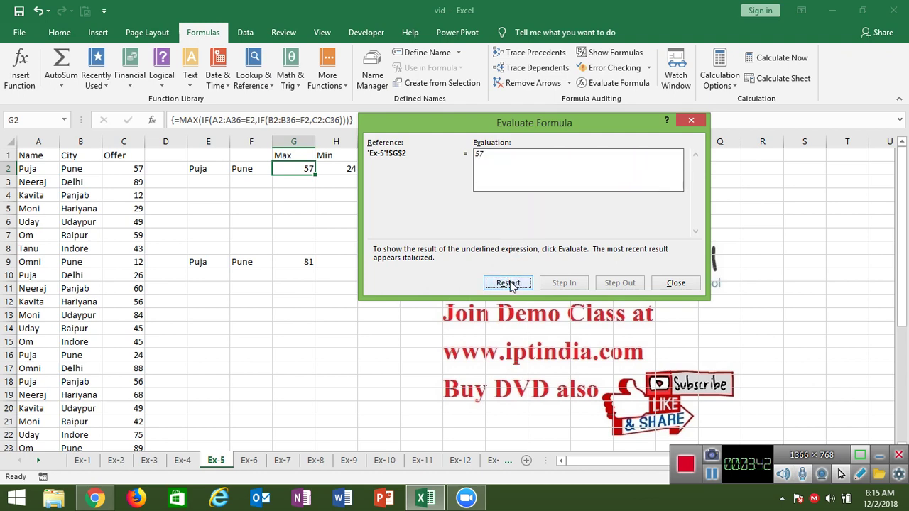
pyautogui.click(668, 288)
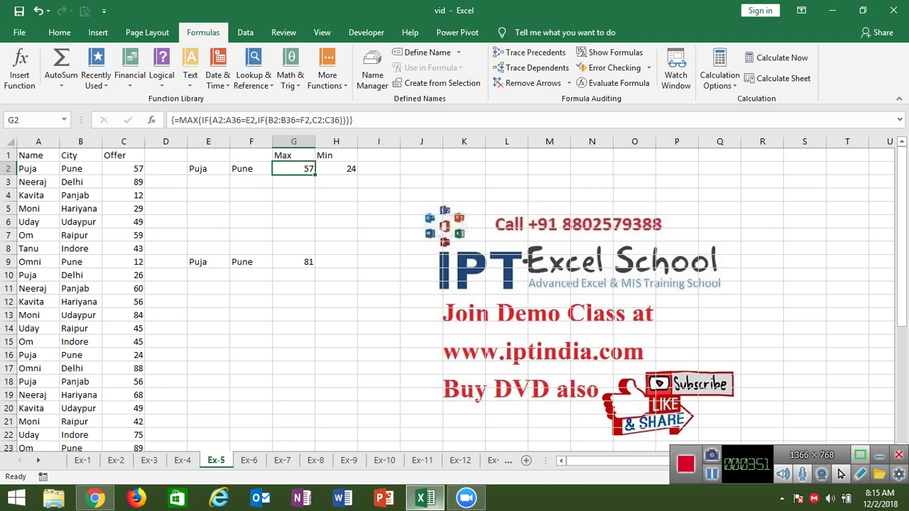
# Step: Bring Chrome forward on the YouTube tab and search for iptindia via the suggestion
pyautogui.click(100, 499)
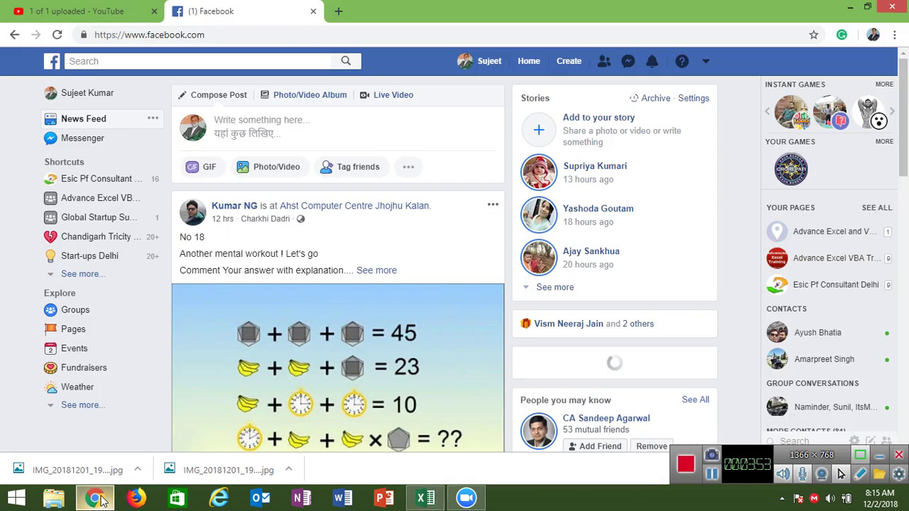
pyautogui.click(108, 14)
pyautogui.click(159, 63)
pyautogui.write('ip')
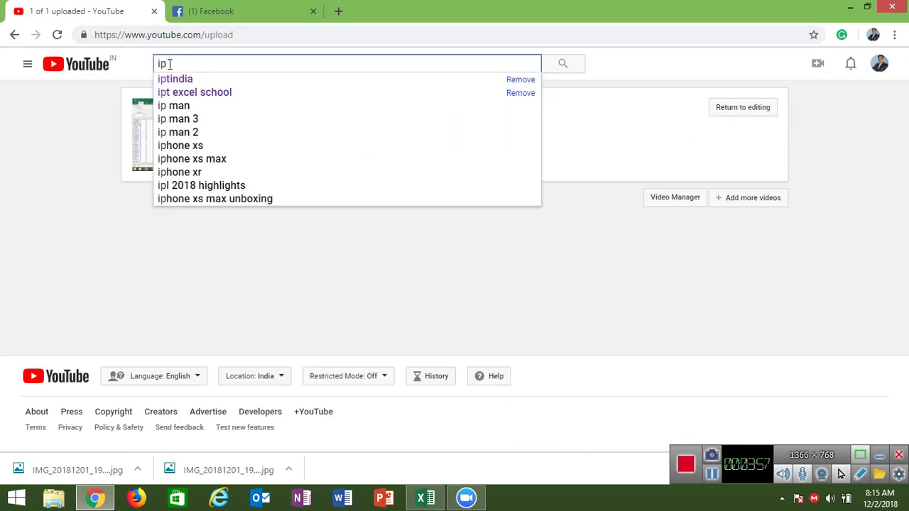
pyautogui.press('Down')
pyautogui.press('Return')
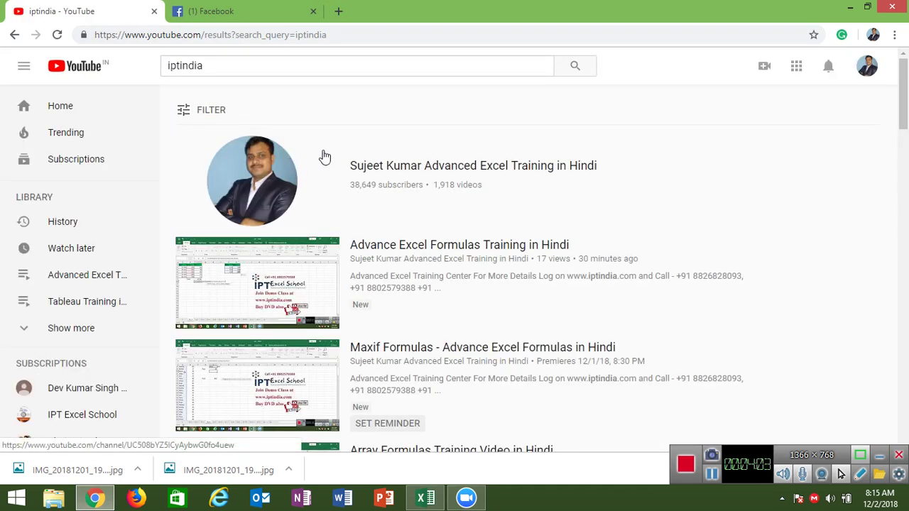
# Step: Open the training channel's VIDEOS tab, then minimize the browser with Win+D to show the desktop
pyautogui.click(295, 181)
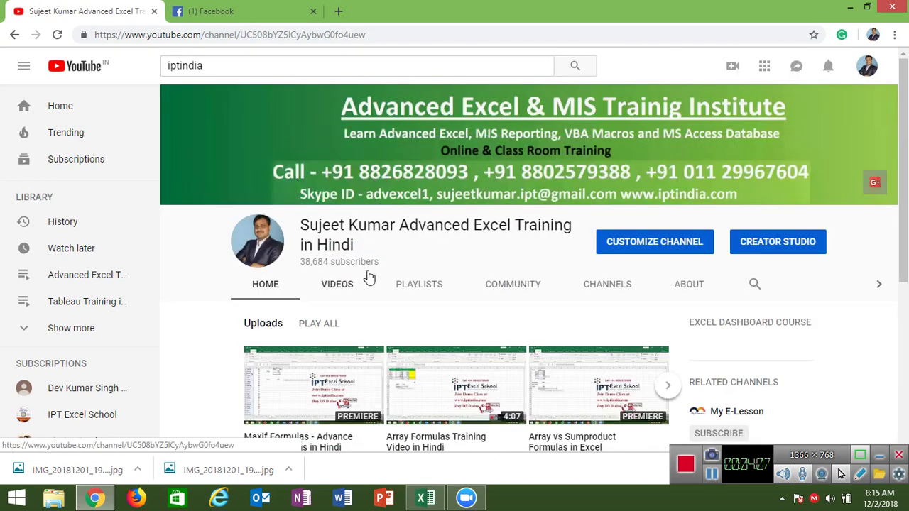
pyautogui.click(333, 287)
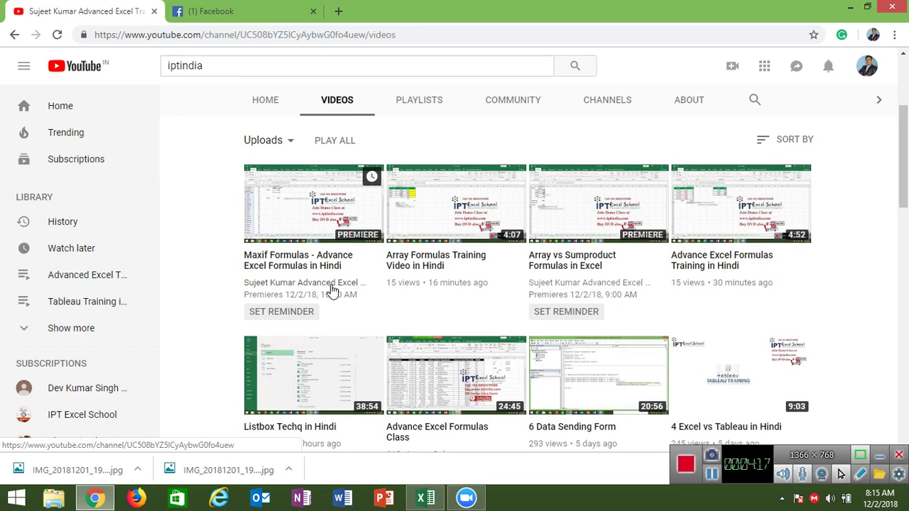
pyautogui.press('super+d')
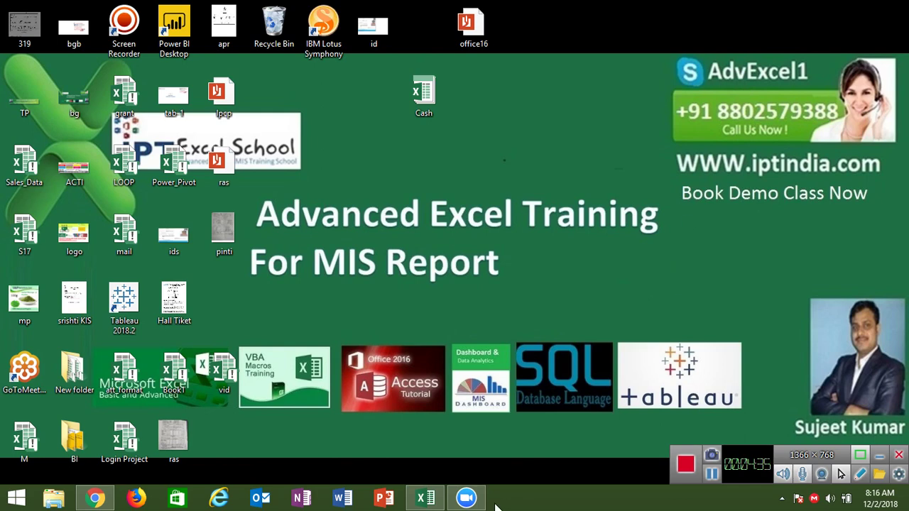
pyautogui.click(466, 498)
pyautogui.click(466, 498)
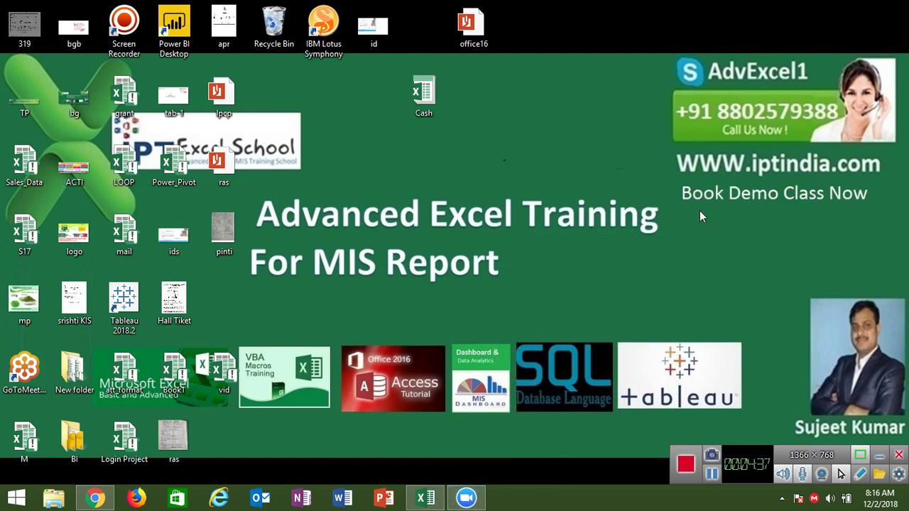